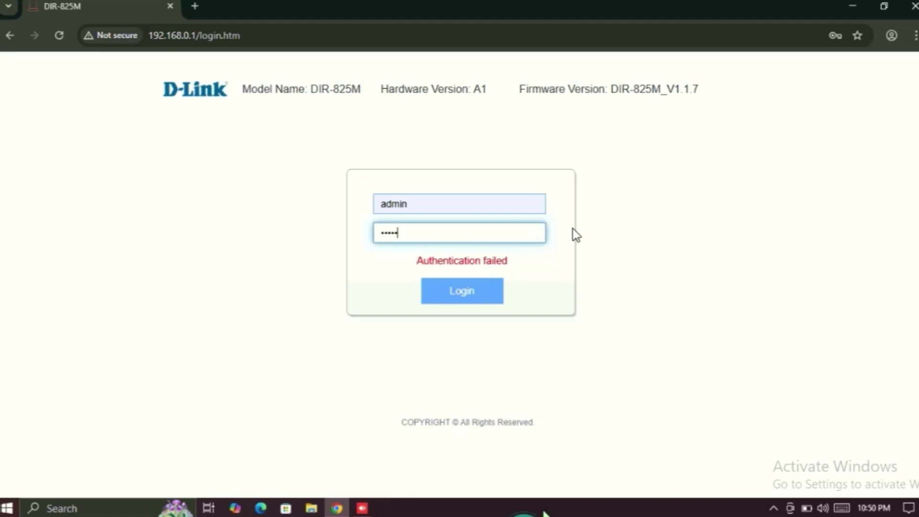
# - Log in to the router with the correct admin password
pyautogui.write('••')
pyautogui.press('Return')
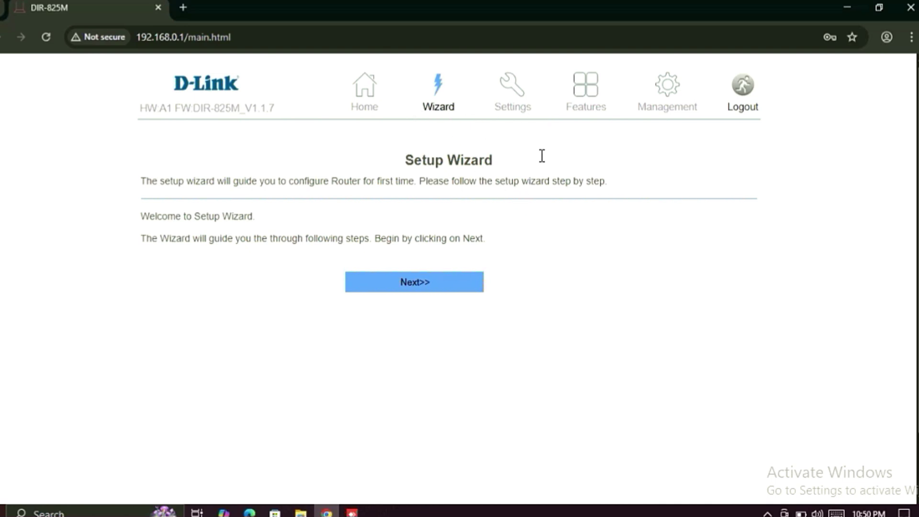
# - Change Operation Mode from Gateway to Bridge/AP with Mode AP, then save and apply
pyautogui.click(516, 107)
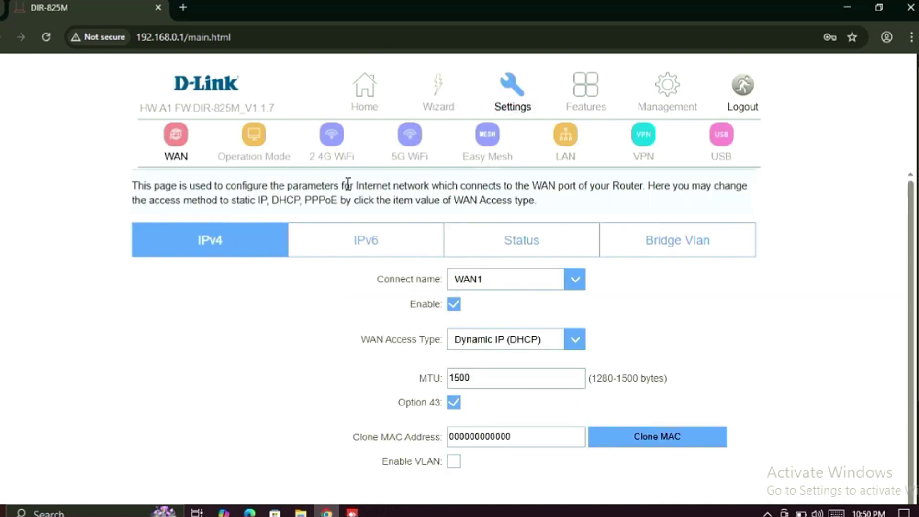
pyautogui.click(255, 136)
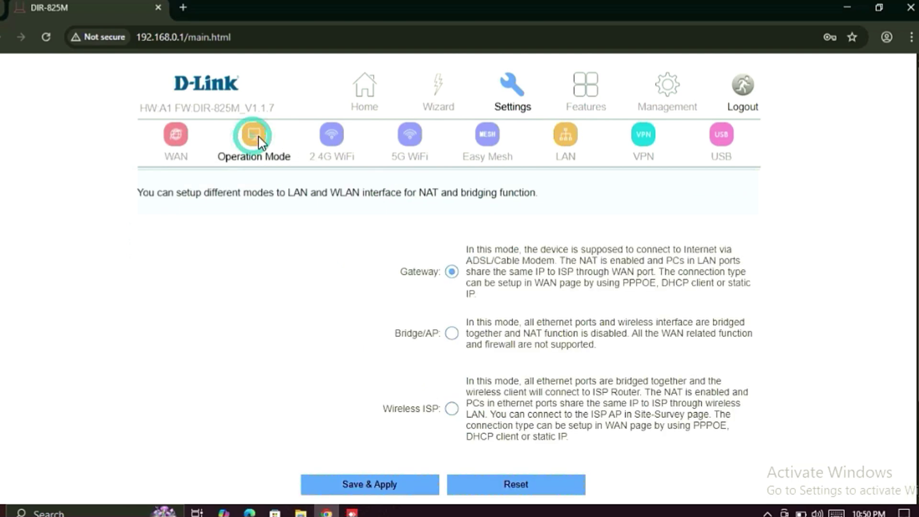
pyautogui.click(451, 333)
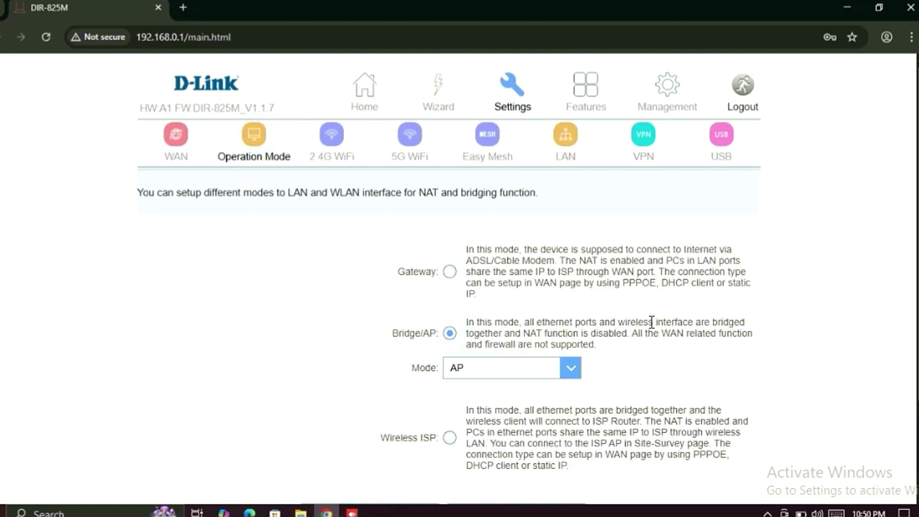
pyautogui.scroll(-2, 651, 321)
pyautogui.click(366, 396)
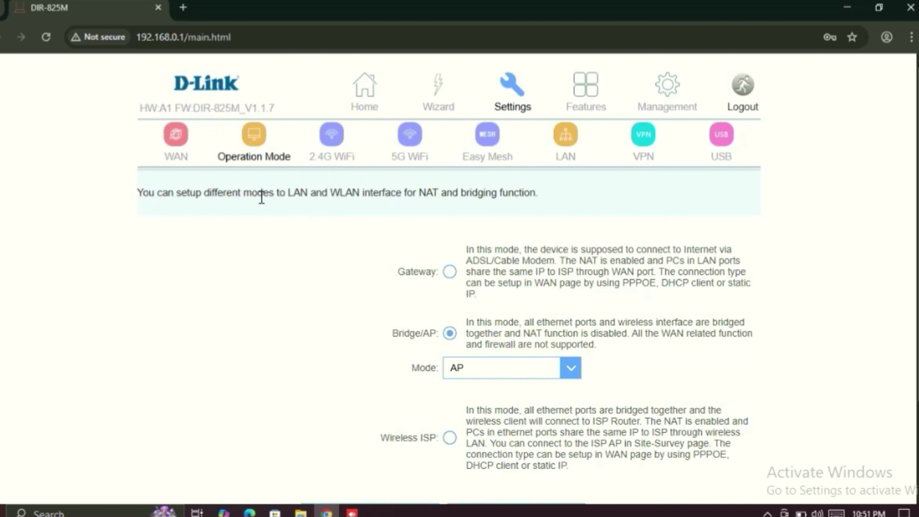
# - Replace the 2.4G SSID dlink-825M-2.4G-af8d with M2-5G copied from Notepad, then apply
pyautogui.click(332, 137)
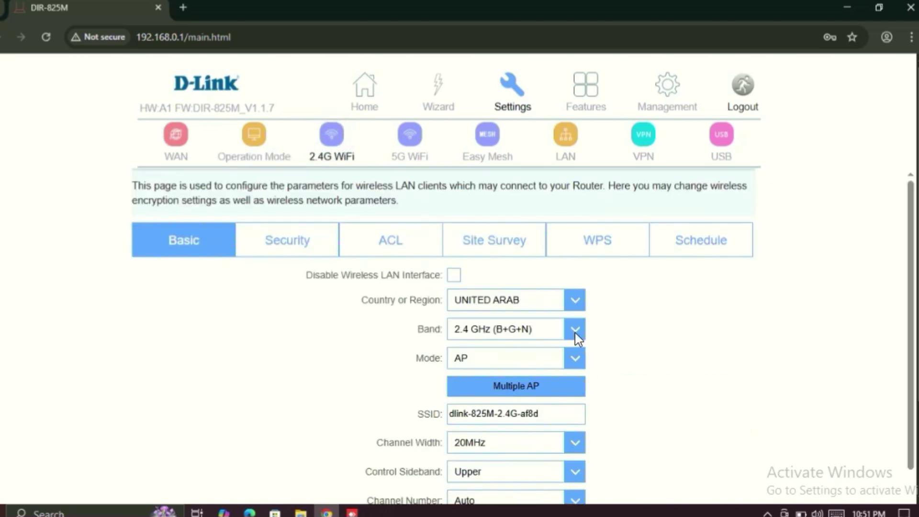
pyautogui.scroll(-3, 575, 335)
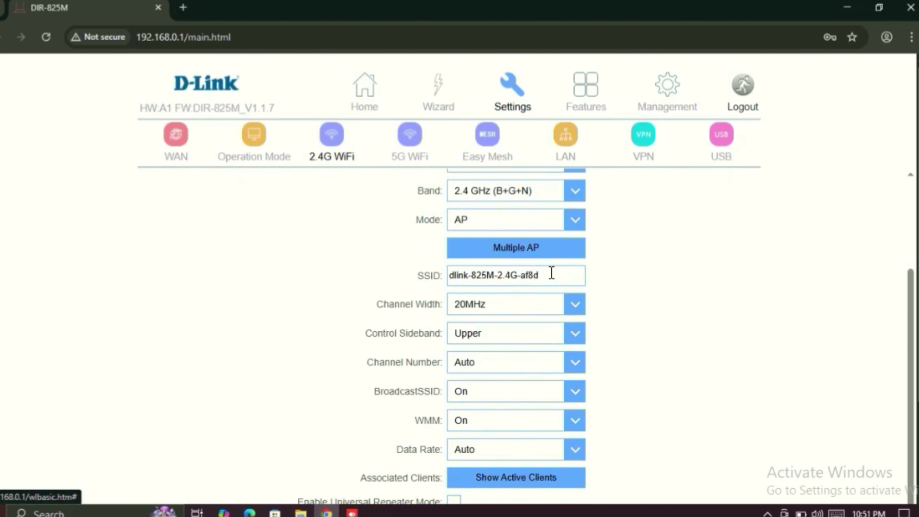
pyautogui.moveTo(550, 272); pyautogui.dragTo(403, 278)
pyautogui.hotkey('alt', 'Tab')
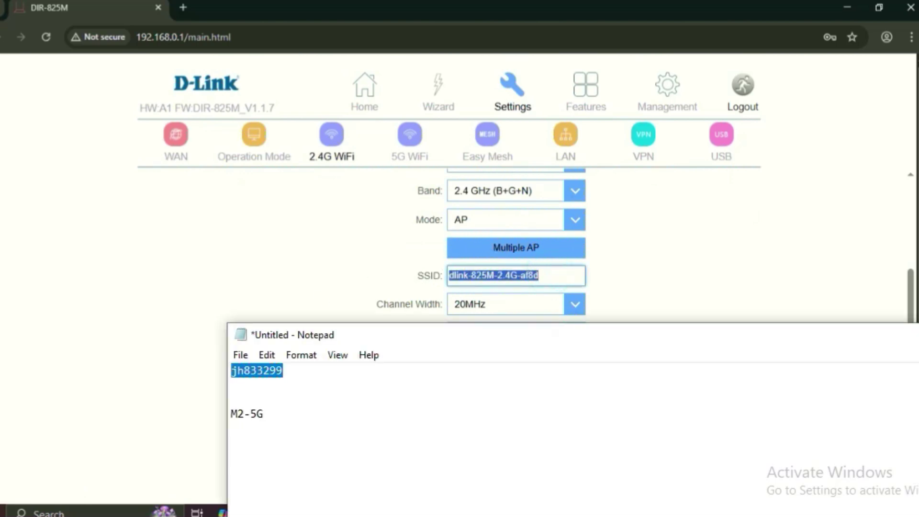
pyautogui.moveTo(270, 413); pyautogui.dragTo(212, 421)
pyautogui.hotkey('ctrl', 'c')
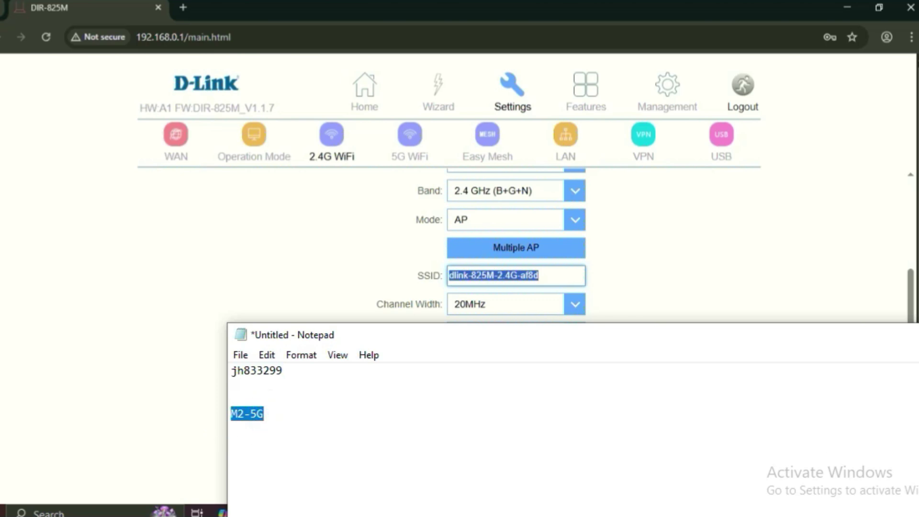
pyautogui.hotkey('alt', 'Tab')
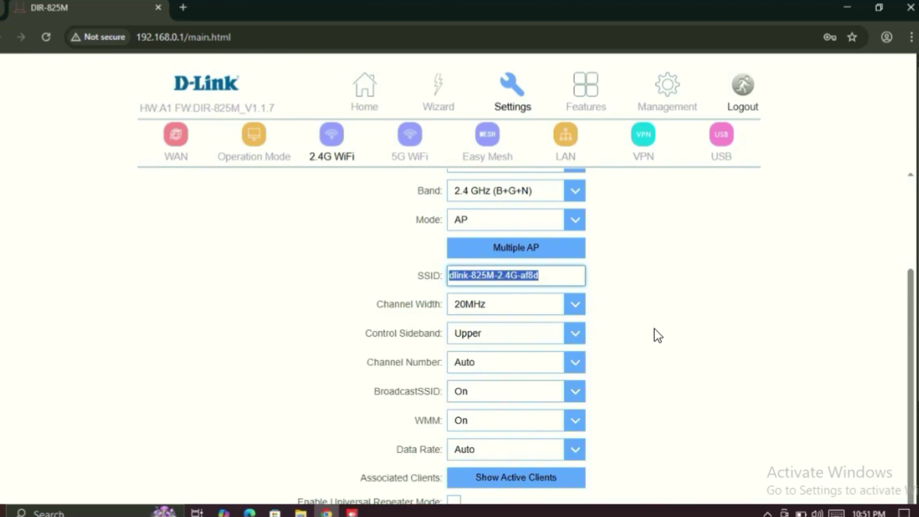
pyautogui.hotkey('ctrl', 'v')
pyautogui.scroll(-2, 580, 381)
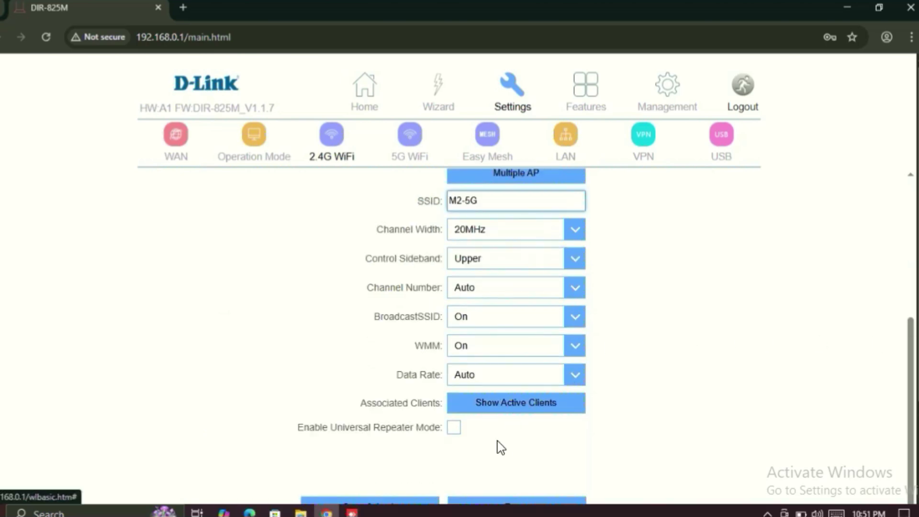
pyautogui.scroll(-3, 498, 450)
pyautogui.click(388, 396)
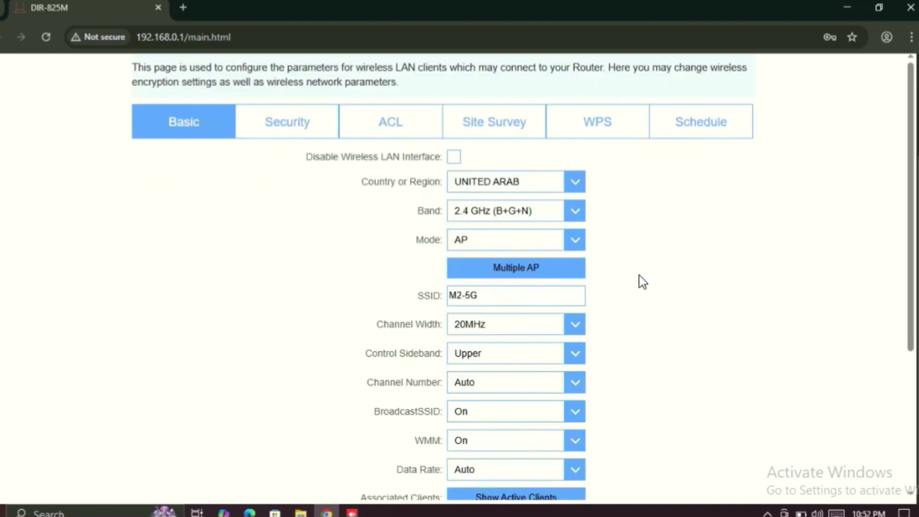
# - Set 2.4G WiFi encryption to Disable, apply it, and acknowledge the no-encryption alert
pyautogui.click(294, 126)
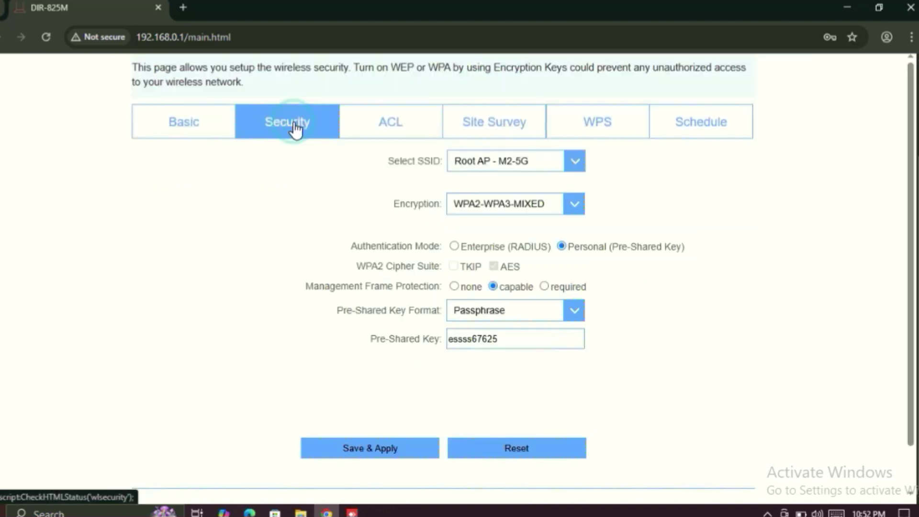
pyautogui.click(574, 205)
pyautogui.click(470, 226)
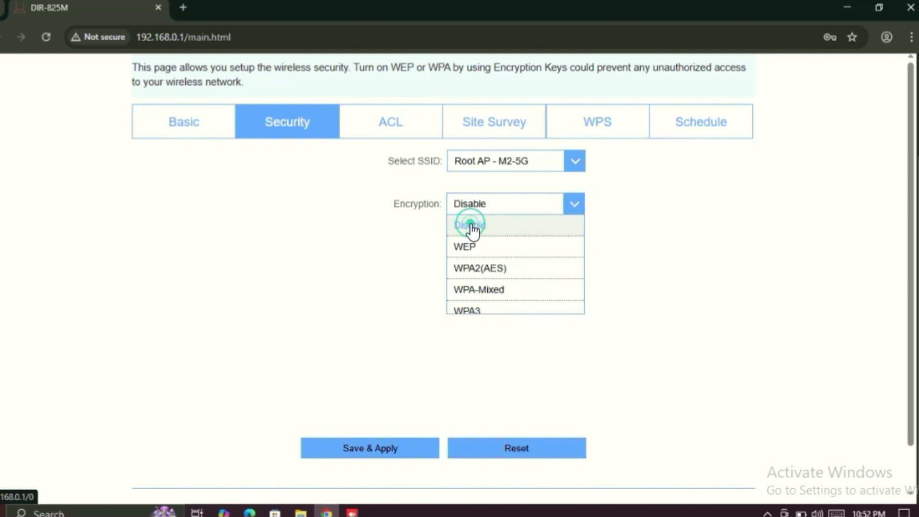
pyautogui.click(378, 450)
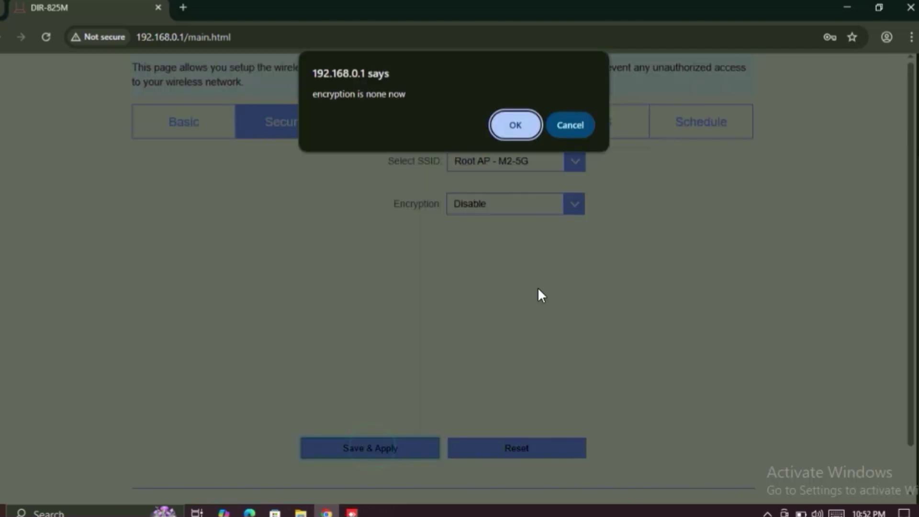
pyautogui.click(515, 132)
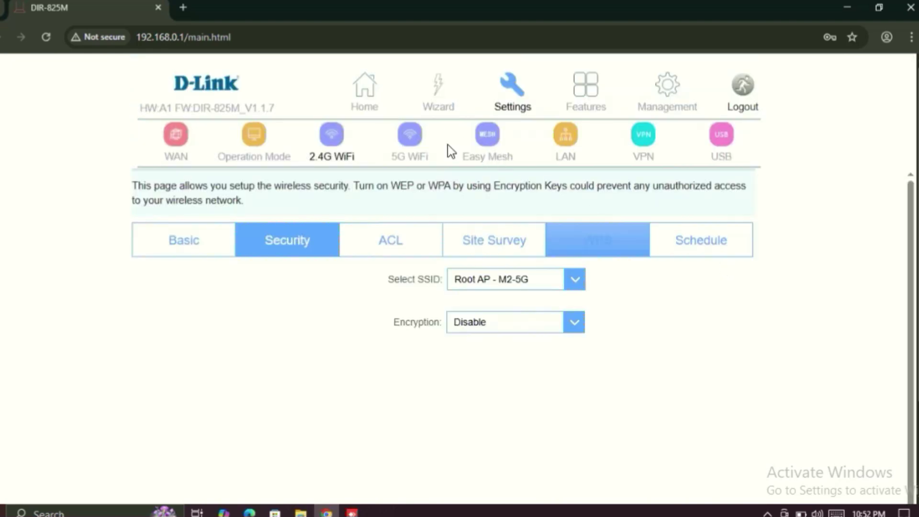
# - Overwrite the 5G WiFi SSID with M2-5G and apply the change
pyautogui.click(411, 139)
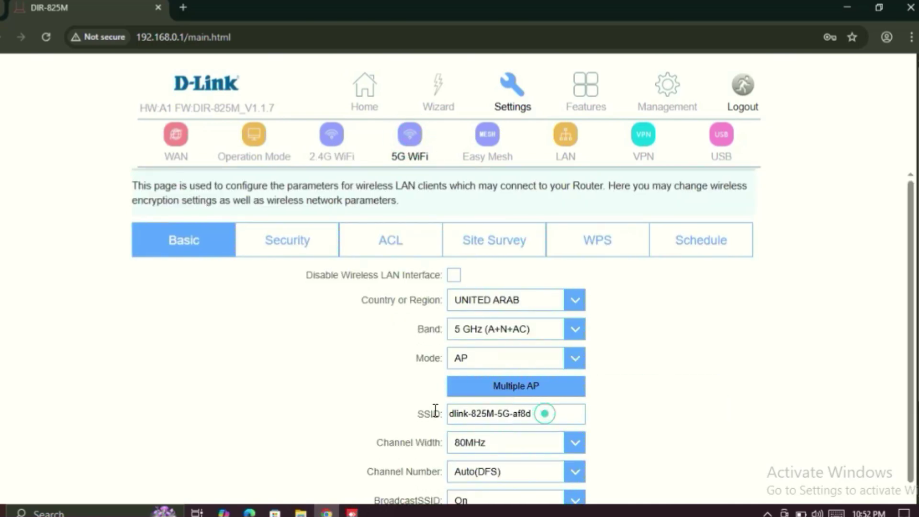
pyautogui.moveTo(573, 412); pyautogui.dragTo(404, 421)
pyautogui.write('M2-5G')
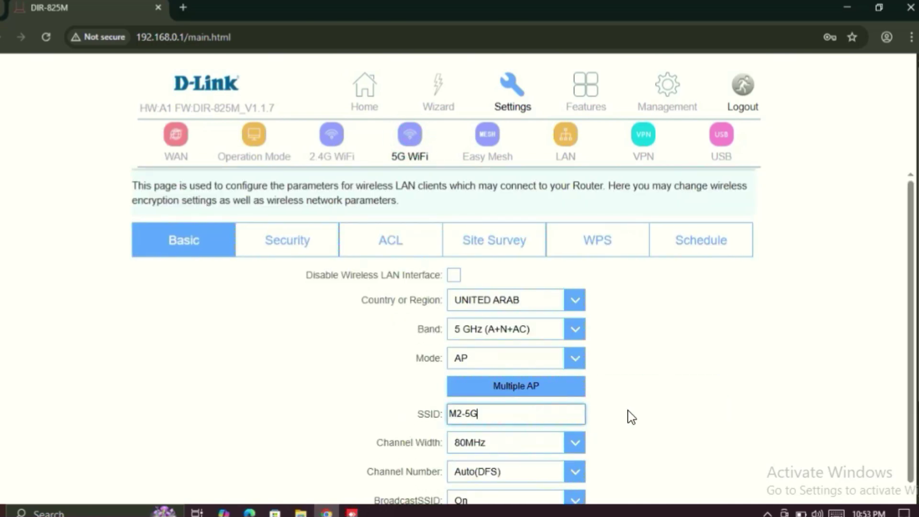
pyautogui.scroll(-4, 642, 381)
pyautogui.scroll(-3, 483, 395)
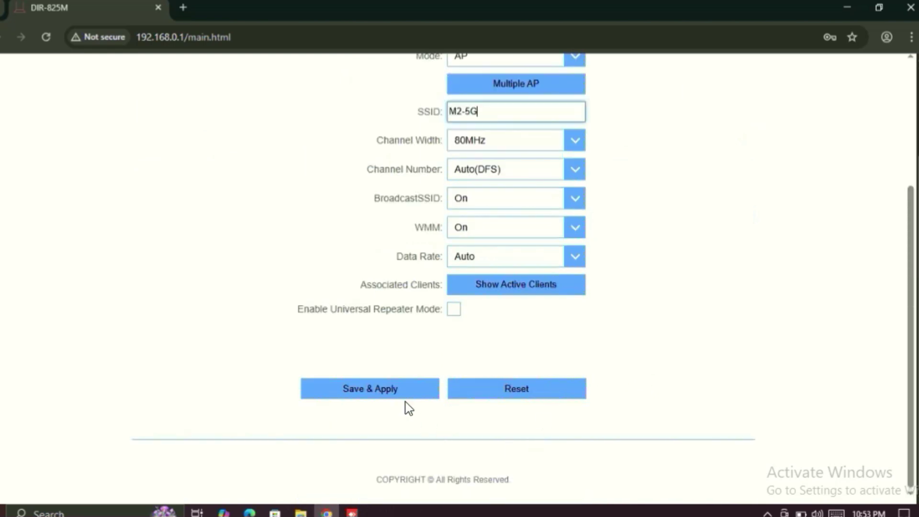
pyautogui.click(384, 392)
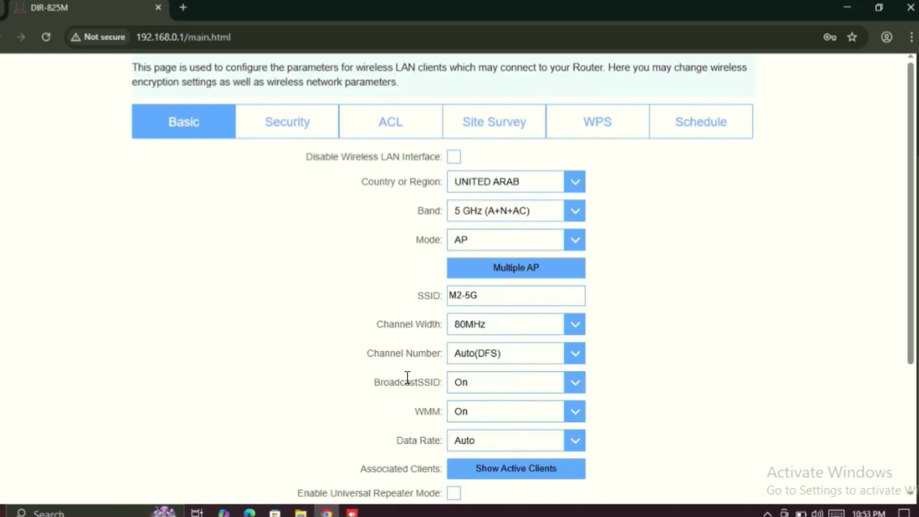
# - Set 5G WiFi encryption to Disable, apply it, and confirm the open-network notice
pyautogui.click(293, 129)
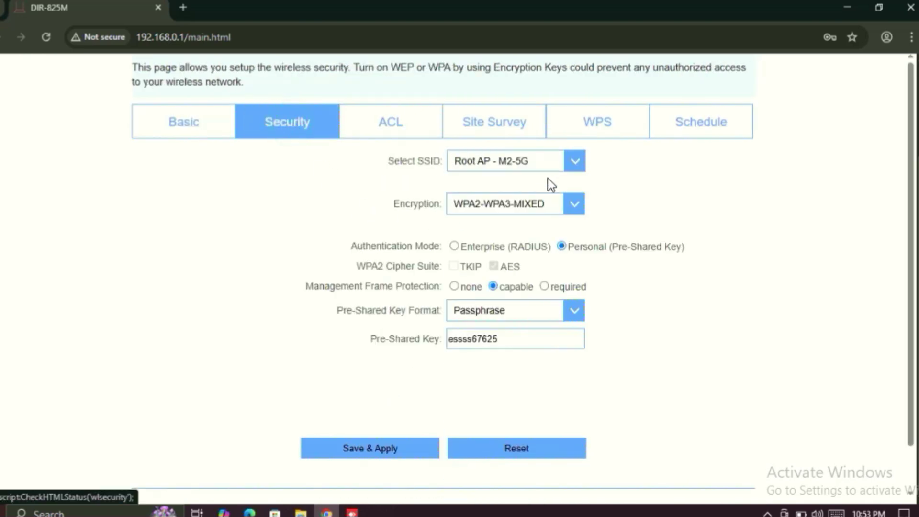
pyautogui.click(573, 202)
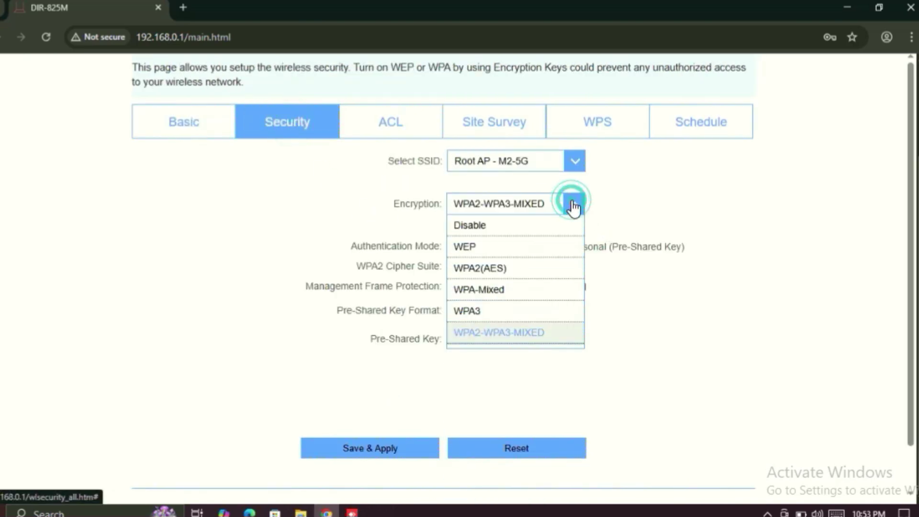
pyautogui.click(484, 224)
pyautogui.click(378, 443)
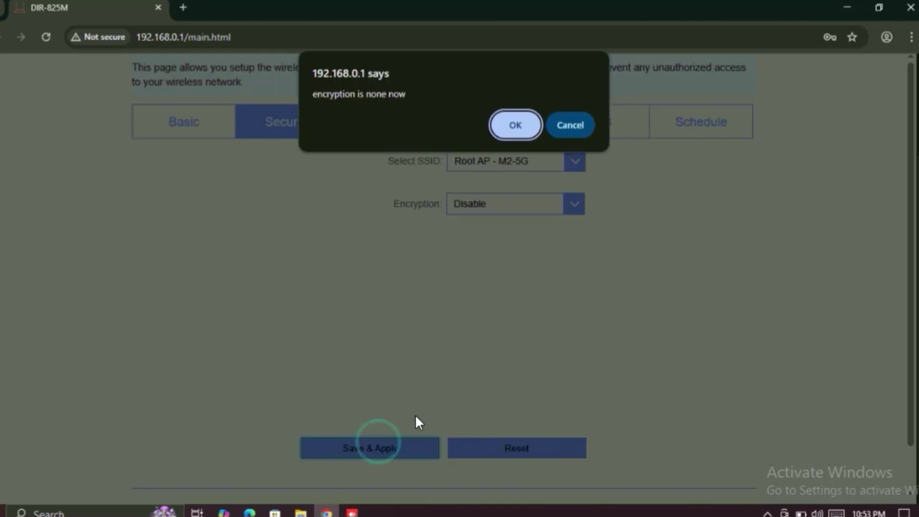
pyautogui.click(513, 128)
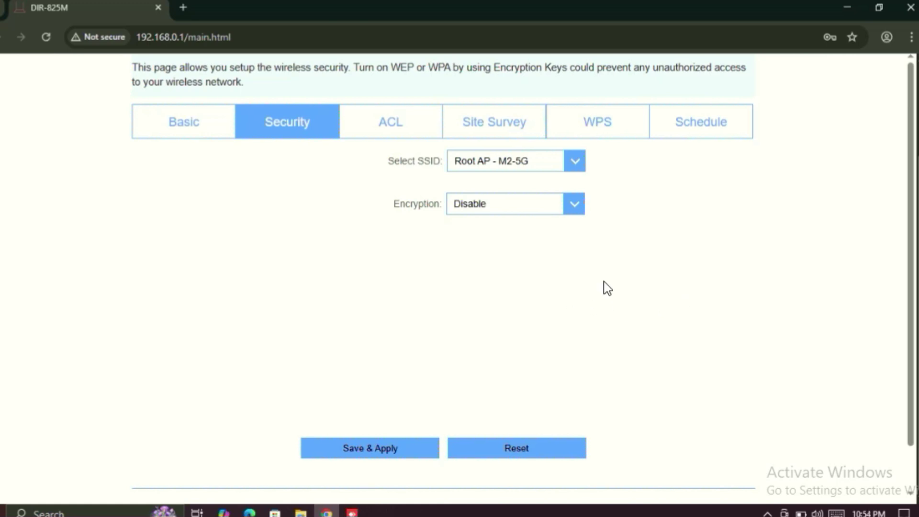
pyautogui.scroll(3, 607, 287)
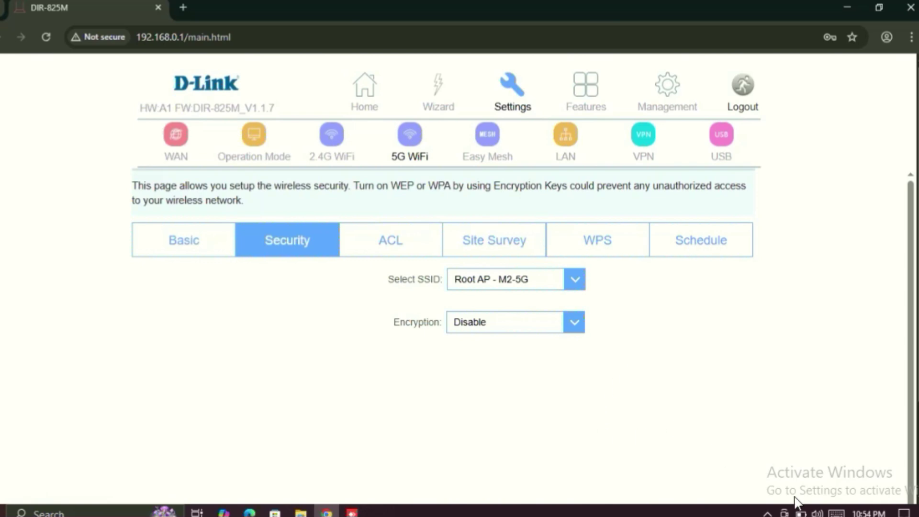
pyautogui.click(767, 512)
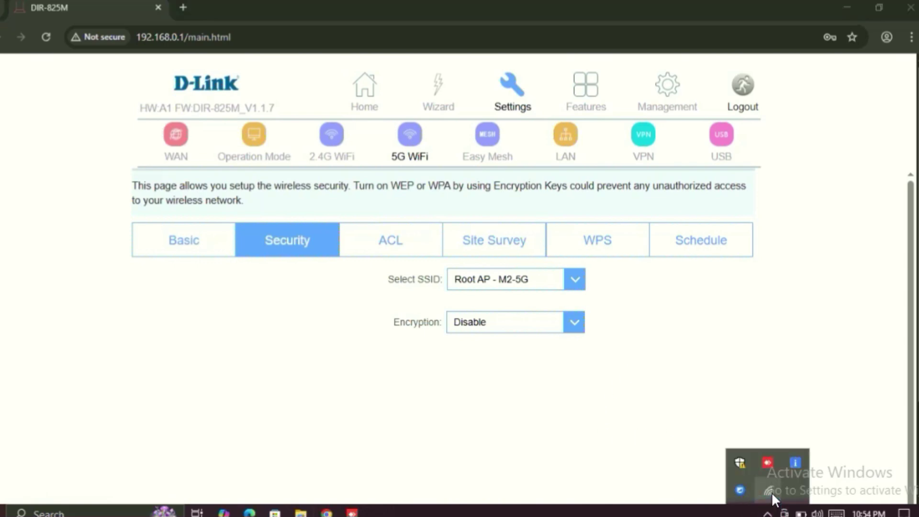
pyautogui.click(770, 489)
pyautogui.scroll(-2, 797, 335)
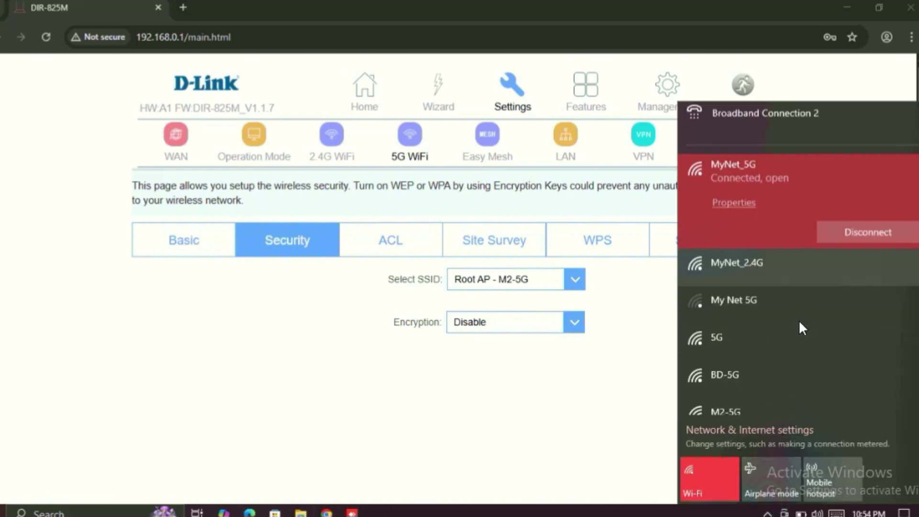
pyautogui.scroll(-1, 798, 328)
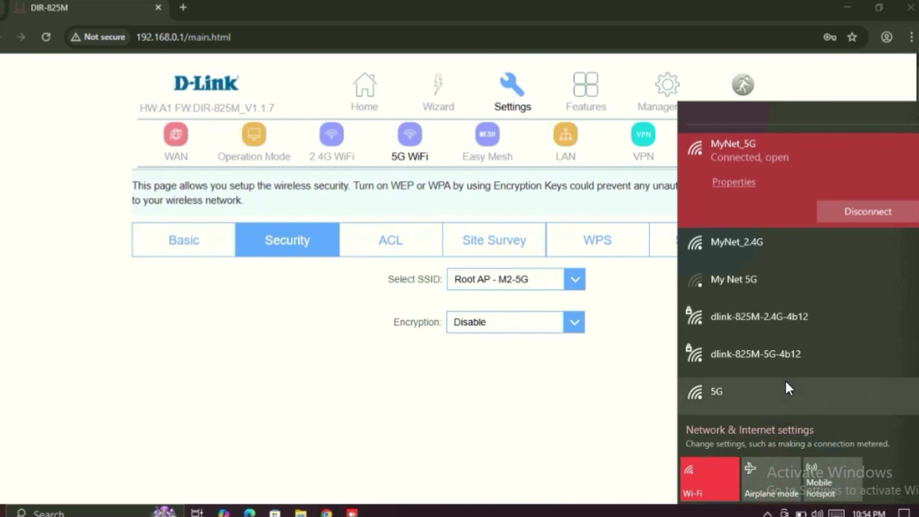
pyautogui.scroll(2, 791, 364)
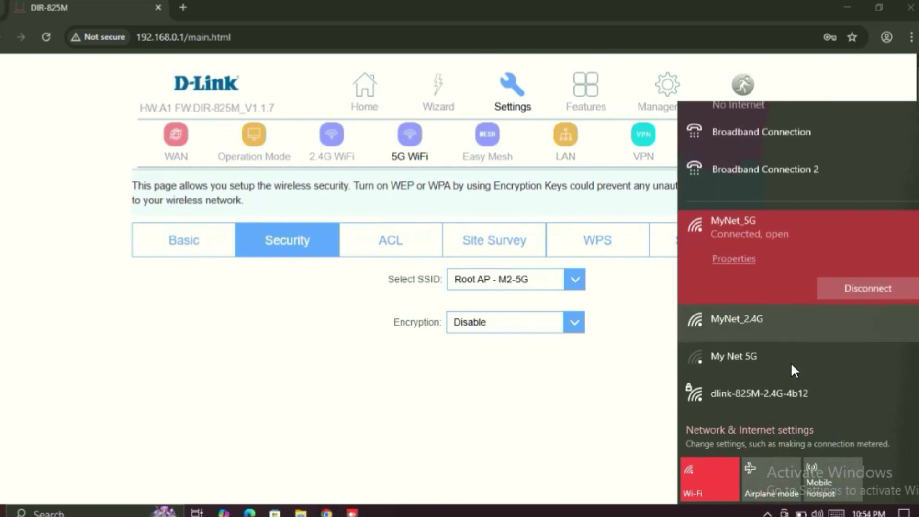
pyautogui.scroll(-3, 795, 360)
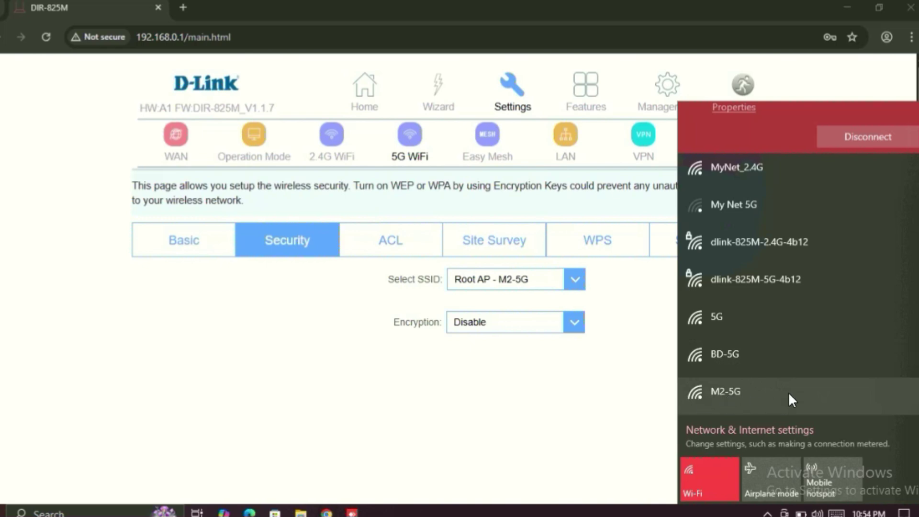
pyautogui.click(583, 402)
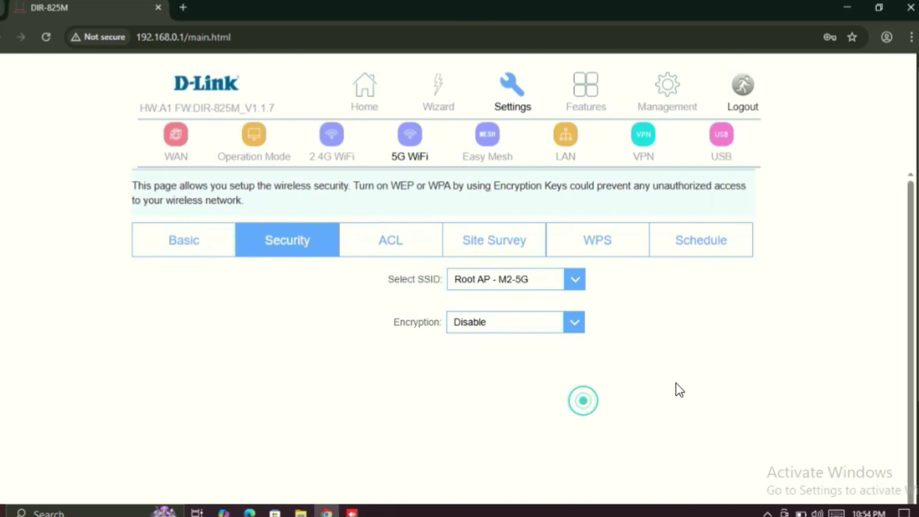
# - Log out of the router interface and confirm, returning to the login page
pyautogui.click(747, 88)
pyautogui.click(515, 126)
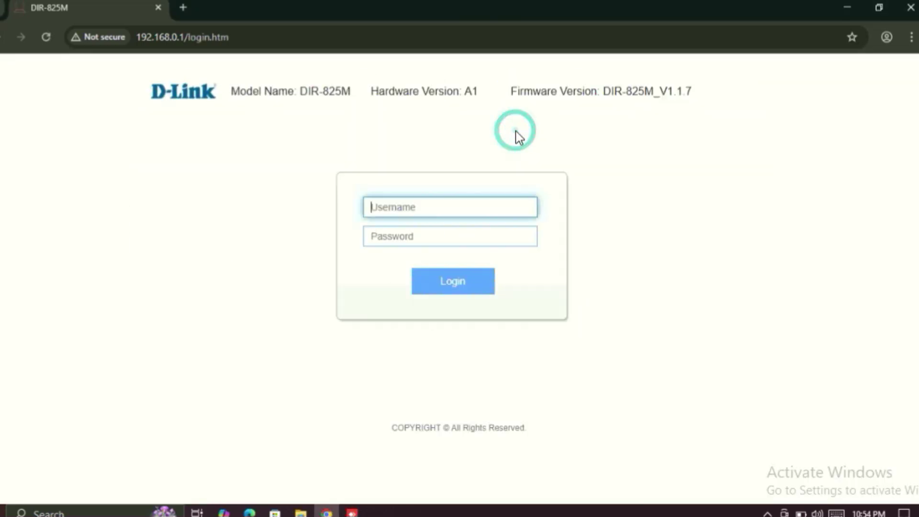